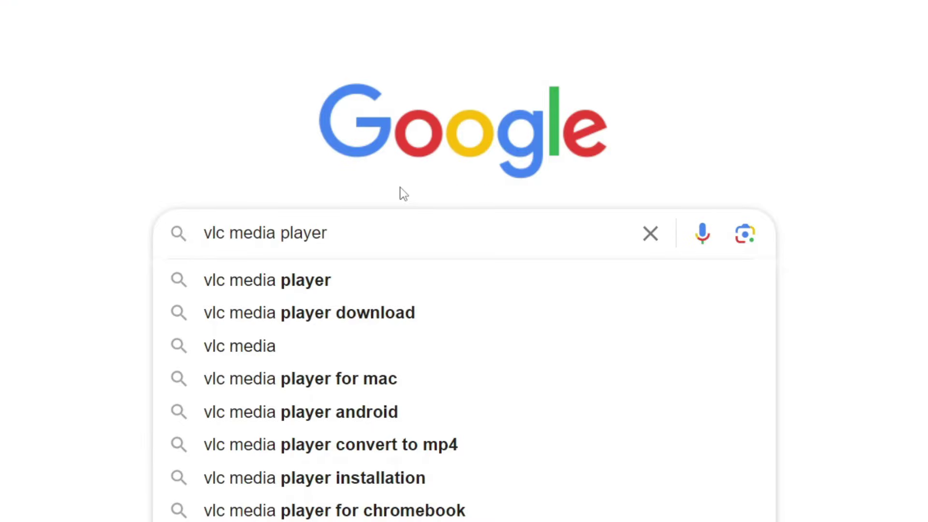
Search Google for VLC media player, view the official VideoLAN download page, and close the browser
key("Return")
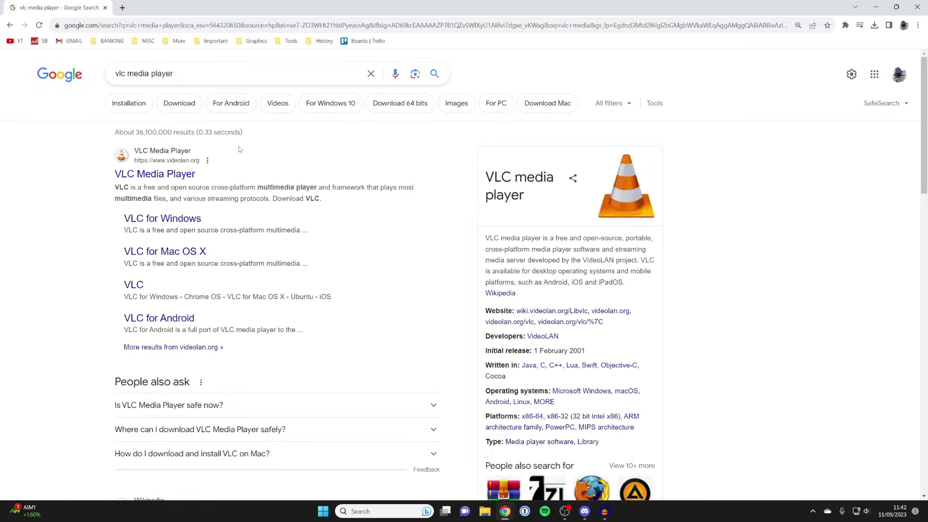
left_click(177, 174)
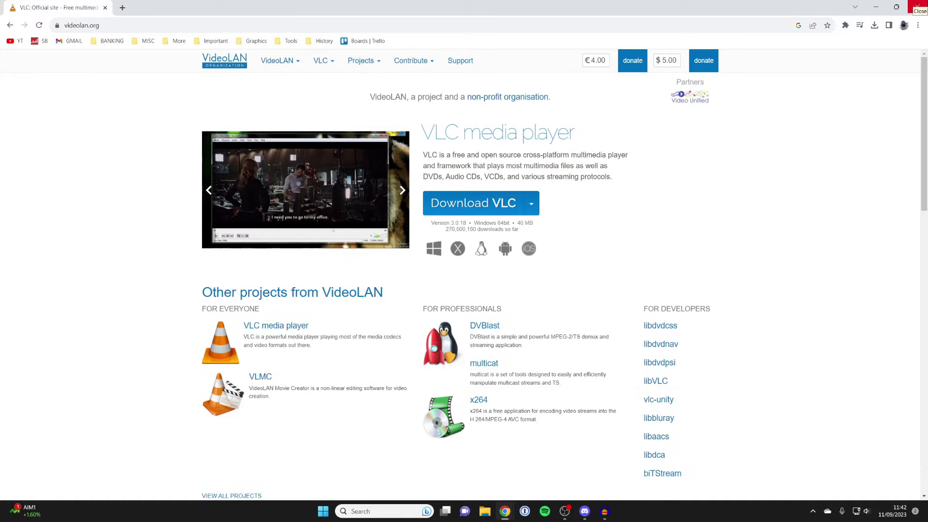
left_click(918, 6)
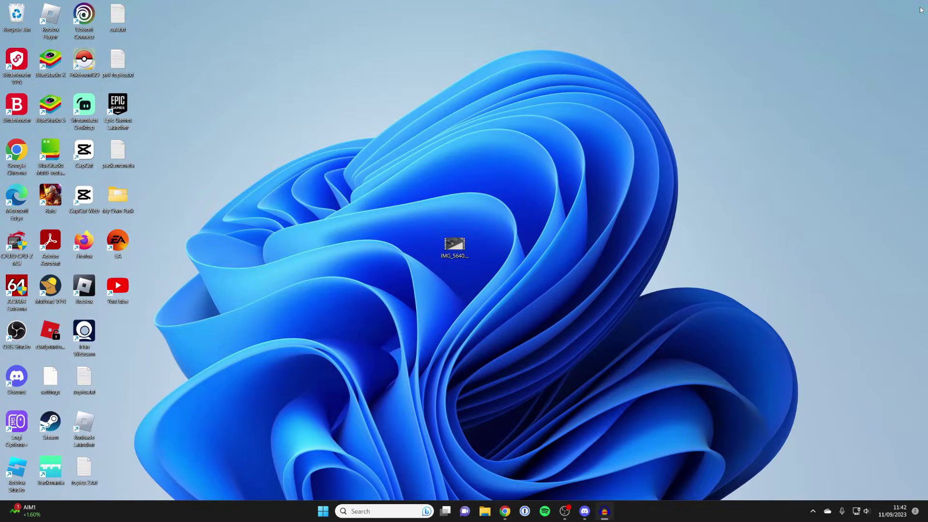
Launch VLC media player from the Windows search
left_click(364, 513)
type("vlc")
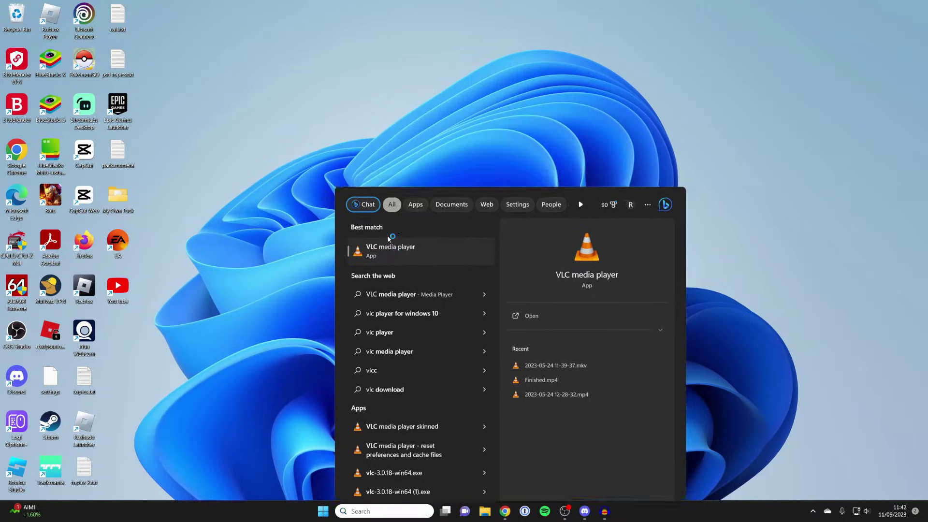
left_click(290, 99)
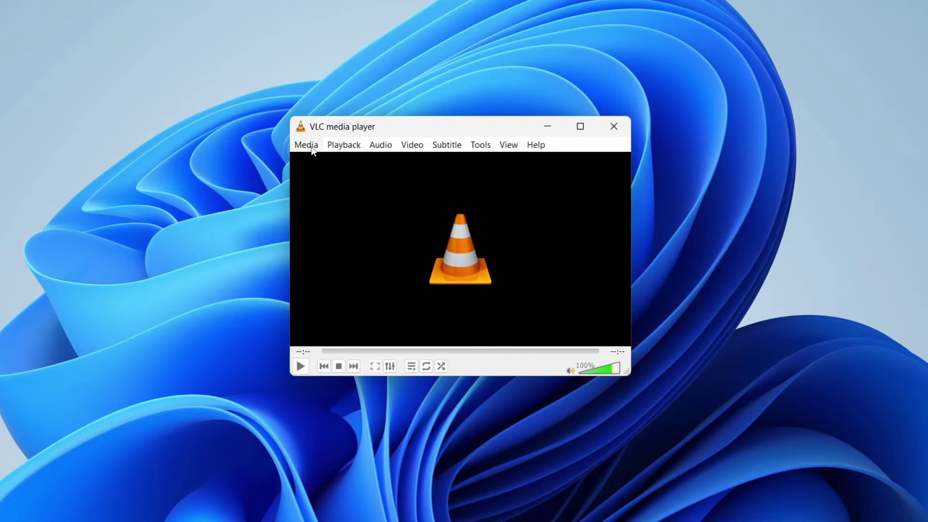
Open the video file IMG_5640.MOV from the Desktop in VLC
left_click(311, 148)
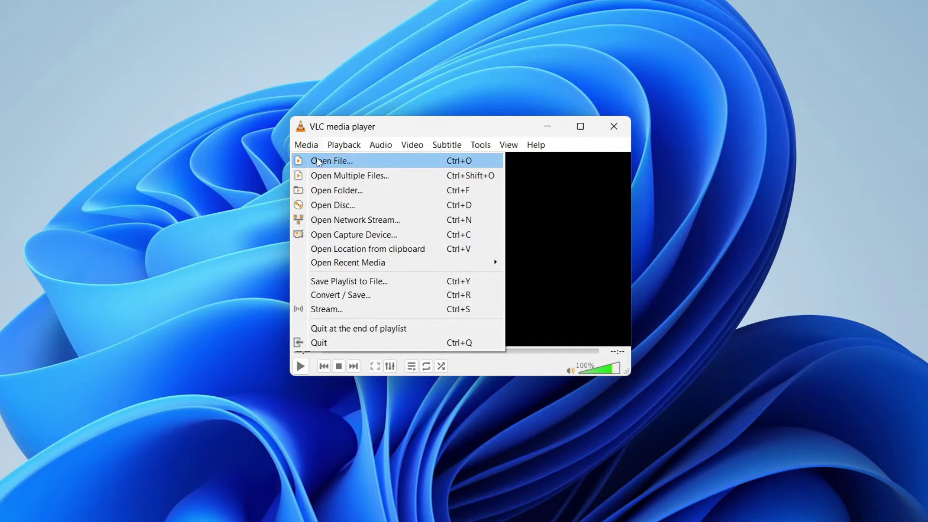
left_click(317, 160)
left_click(537, 276)
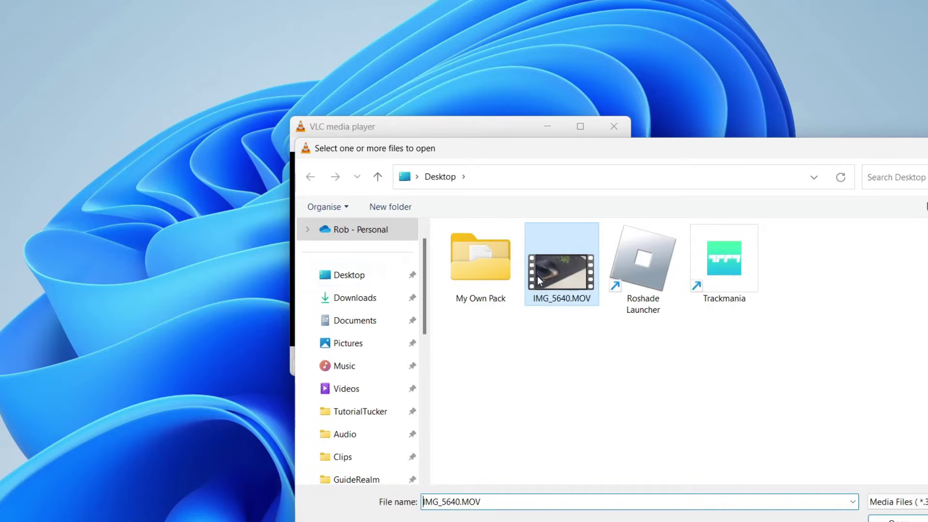
left_click(889, 515)
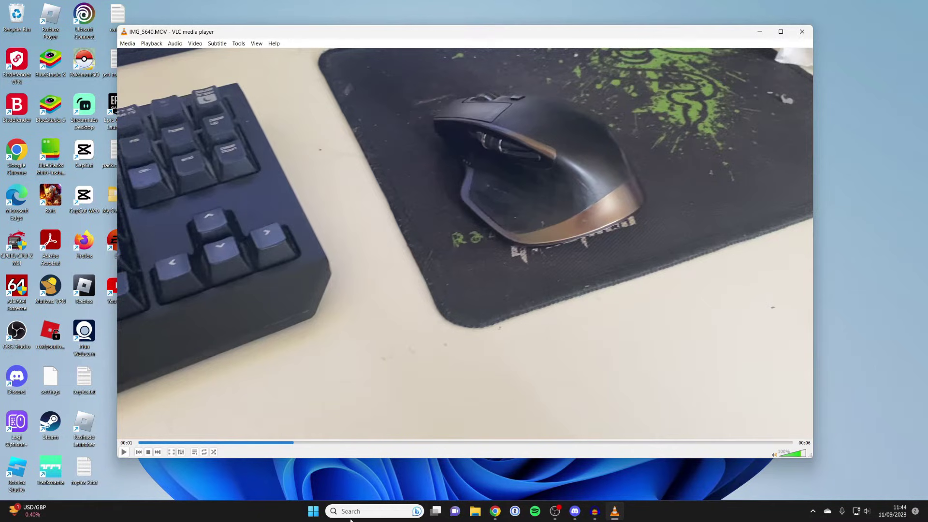
Move the playback position to about 00:02 and take a snapshot of that video frame
left_click_drag(293, 444, 366, 443)
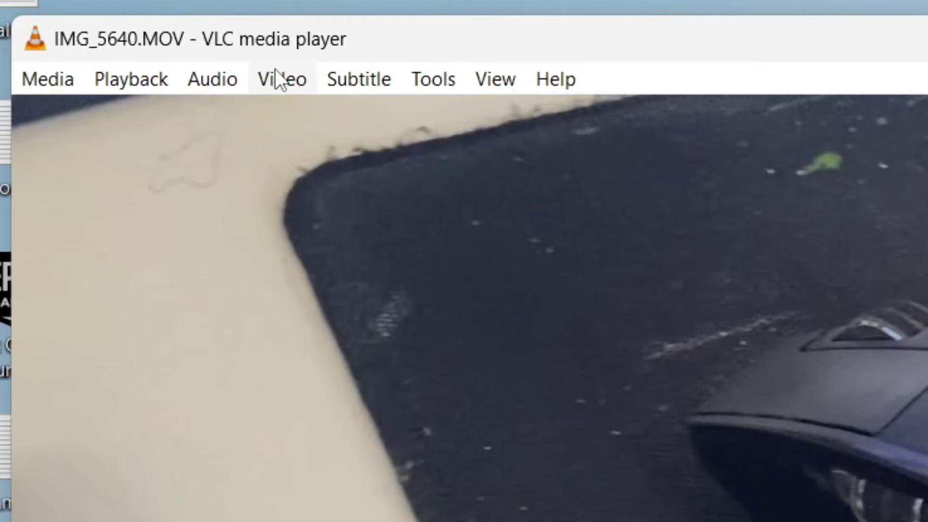
left_click(195, 43)
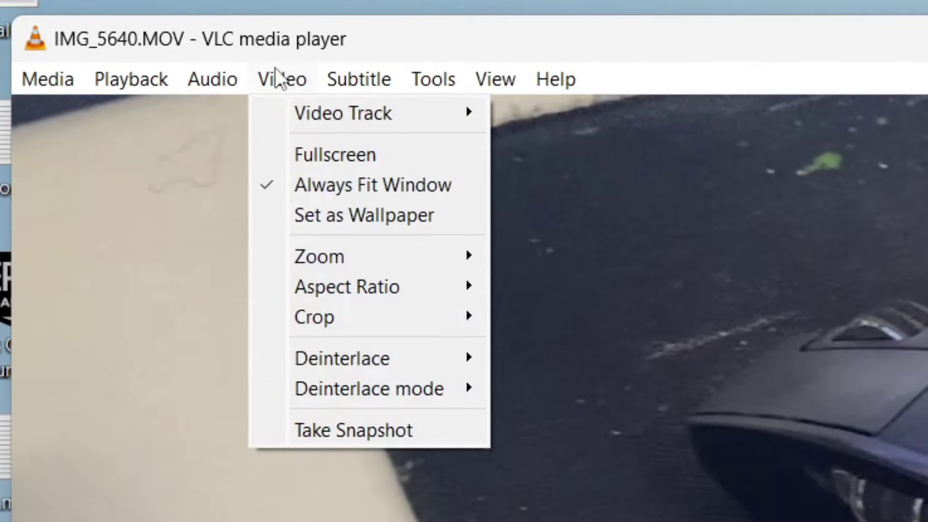
left_click(392, 429)
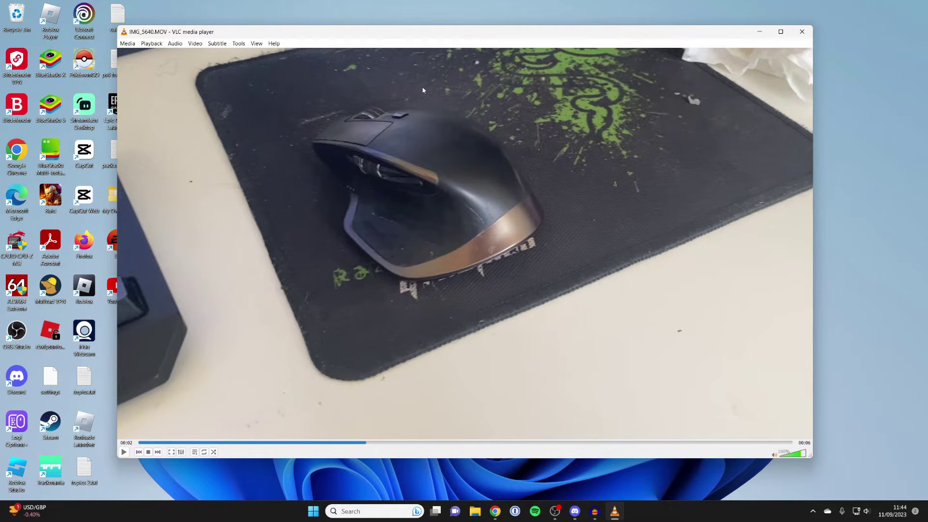
left_click(195, 43)
left_click(203, 144)
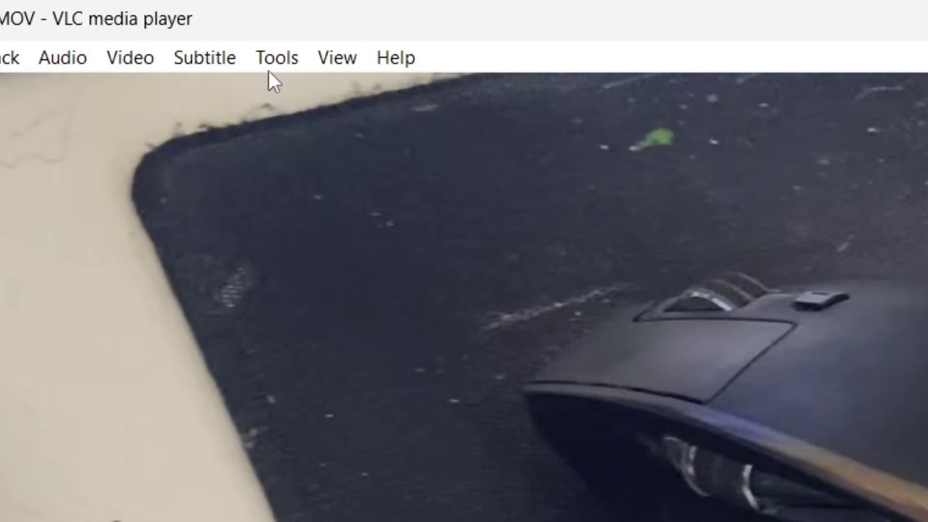
Open the VLC preferences and show all advanced settings
left_click(270, 57)
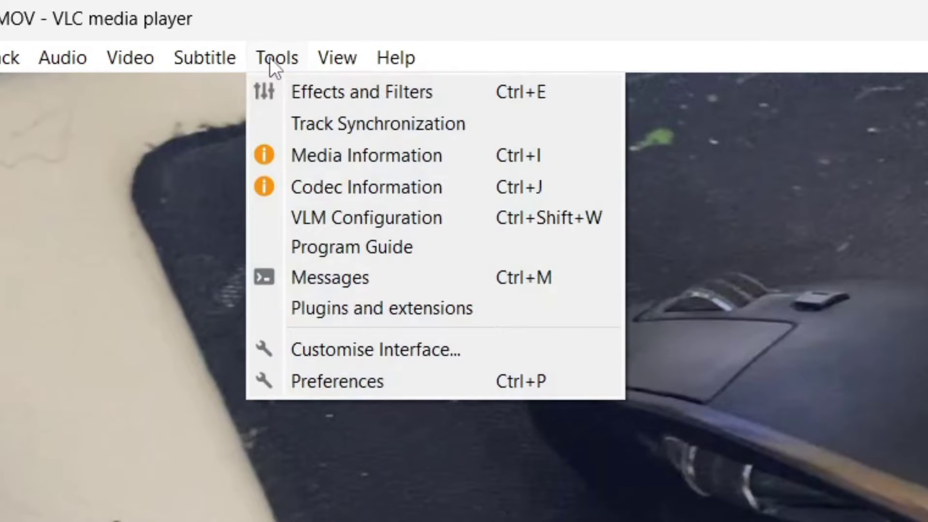
left_click(385, 381)
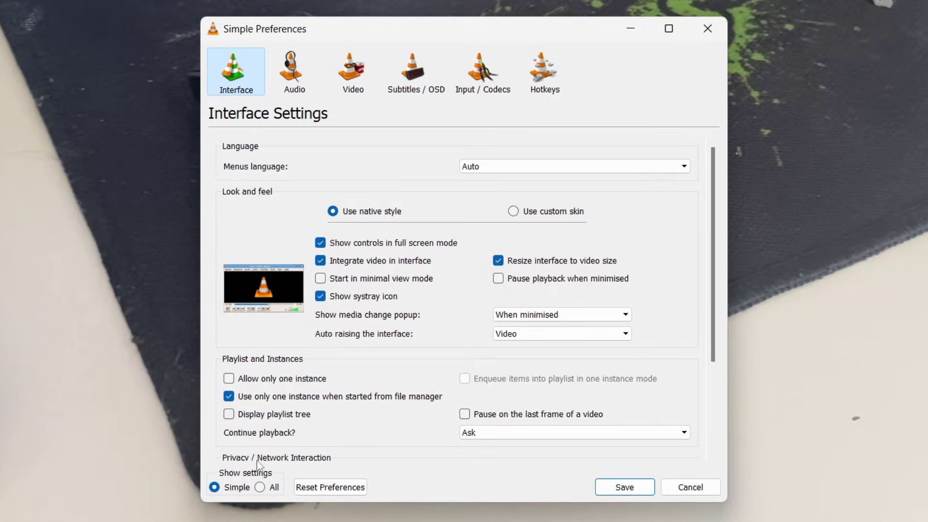
left_click(260, 488)
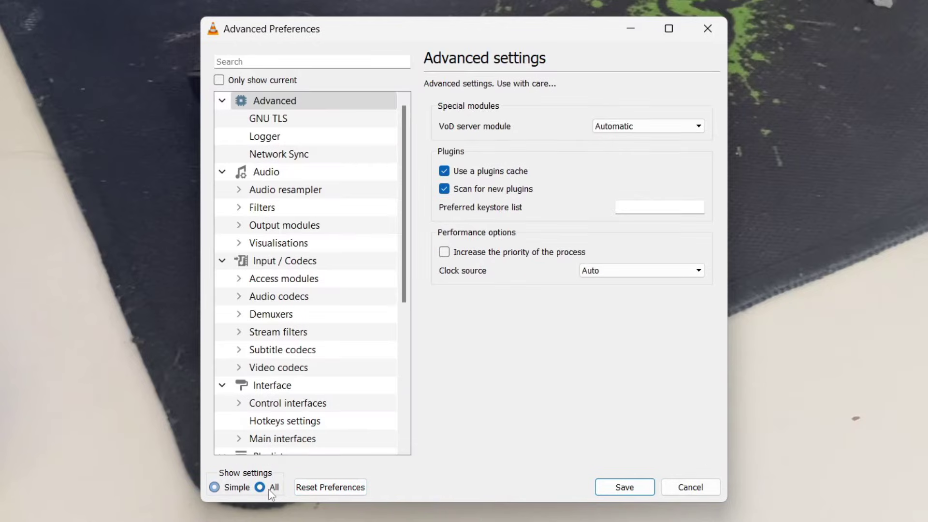
Open the Scene filter settings within the Video filters category of the advanced preferences
left_click_drag(402, 133, 390, 290)
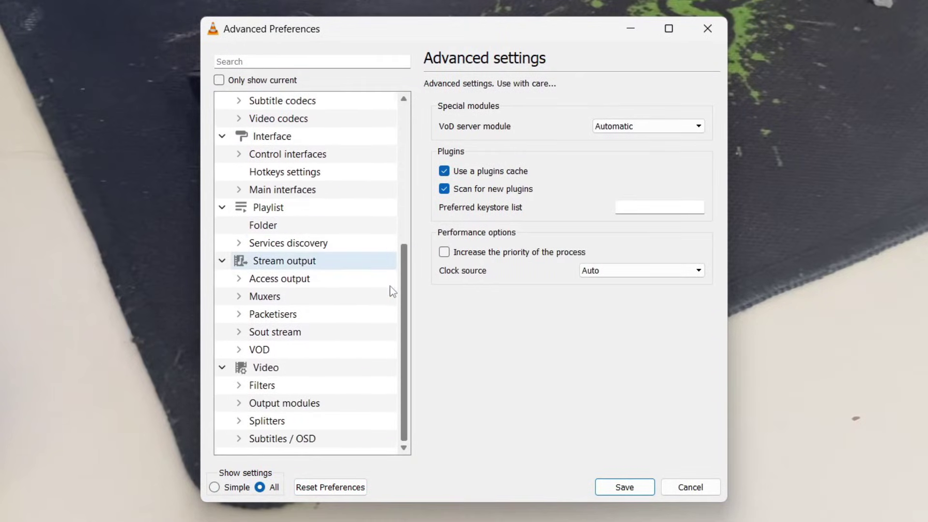
left_click(223, 368)
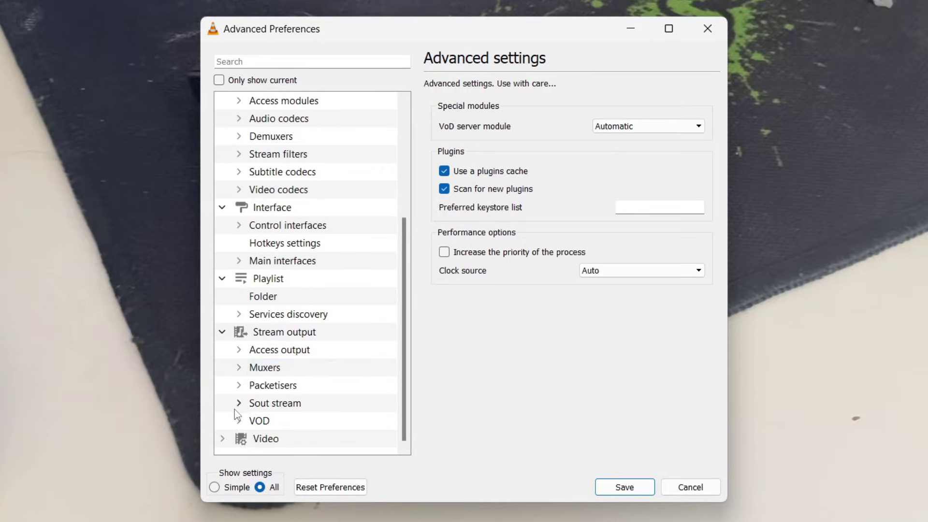
left_click(226, 438)
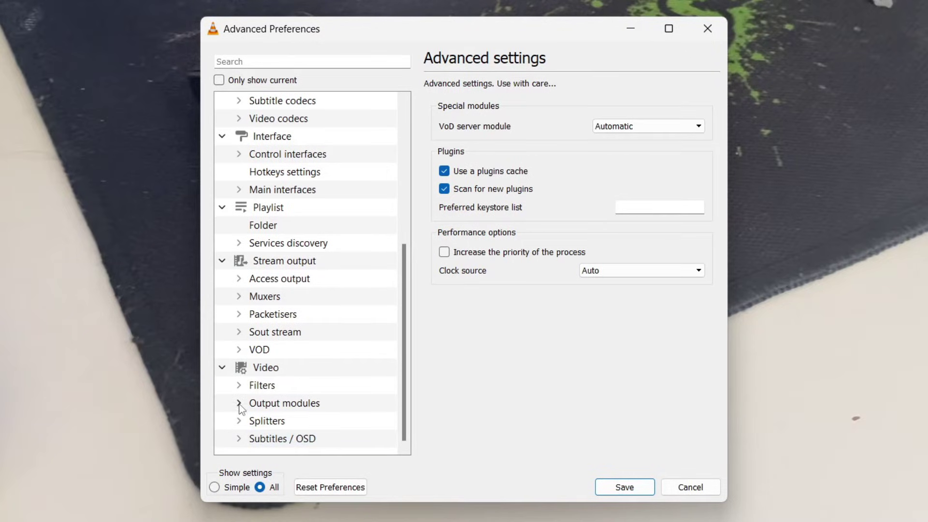
left_click(277, 385)
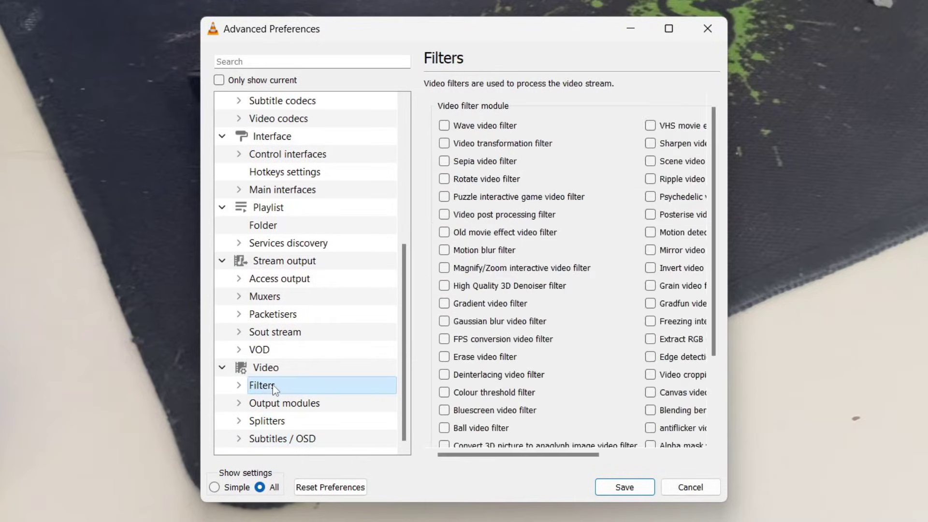
left_click(239, 385)
scroll(240, 389, "down", 4)
scroll(251, 369, "down", 6)
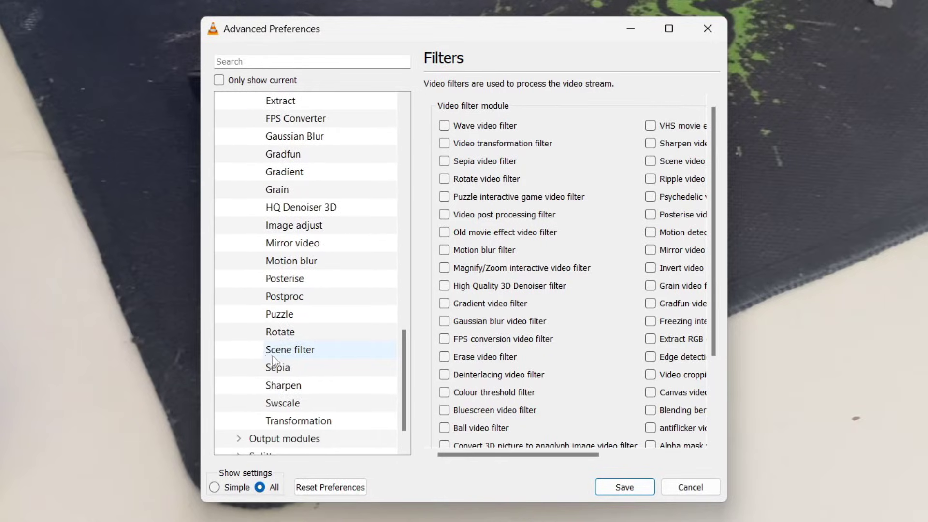
left_click(280, 352)
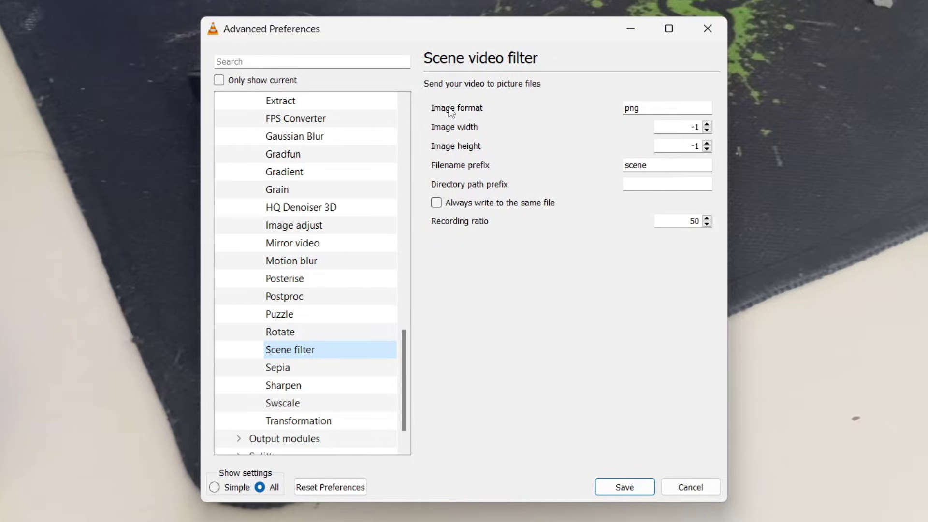
Review the Scene filter's image format, image width, image height and filename prefix settings
mouse_move(450, 112)
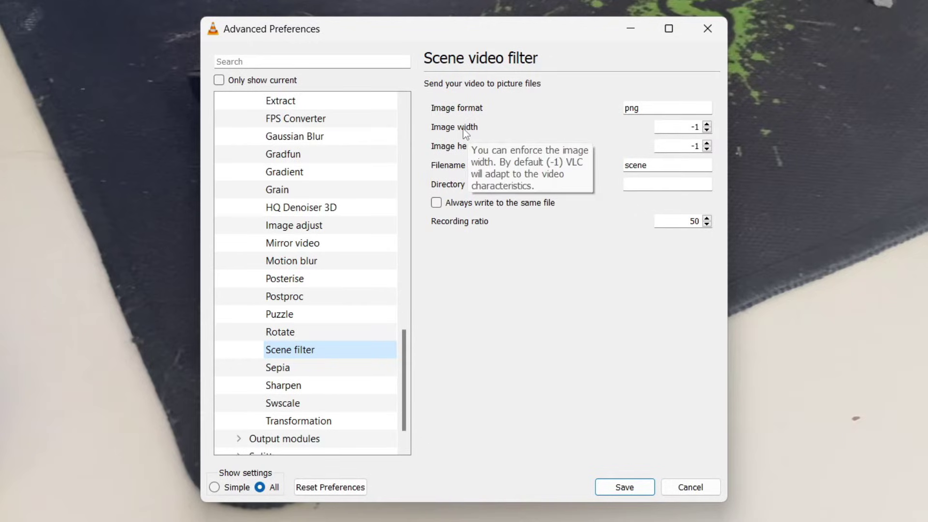
mouse_move(487, 146)
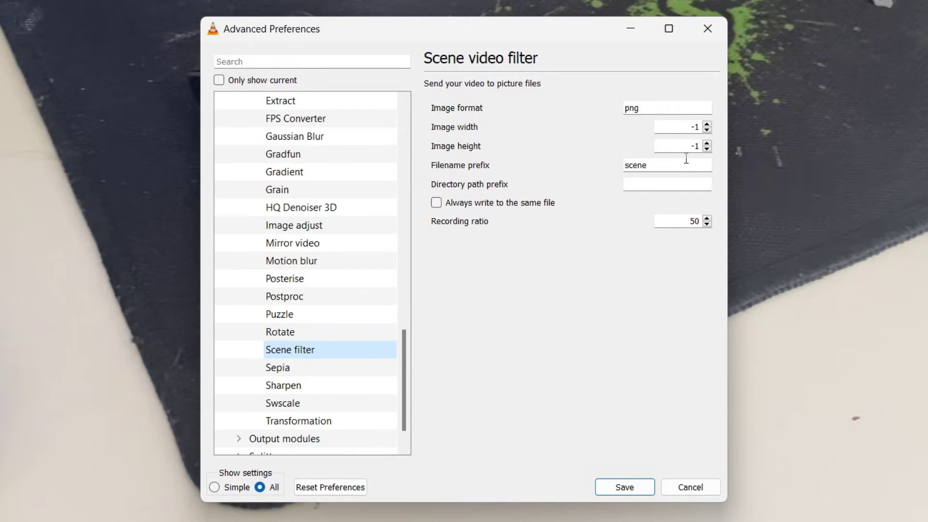
mouse_move(701, 126)
left_click(650, 164)
left_click_drag(650, 165, 569, 168)
left_click(603, 174)
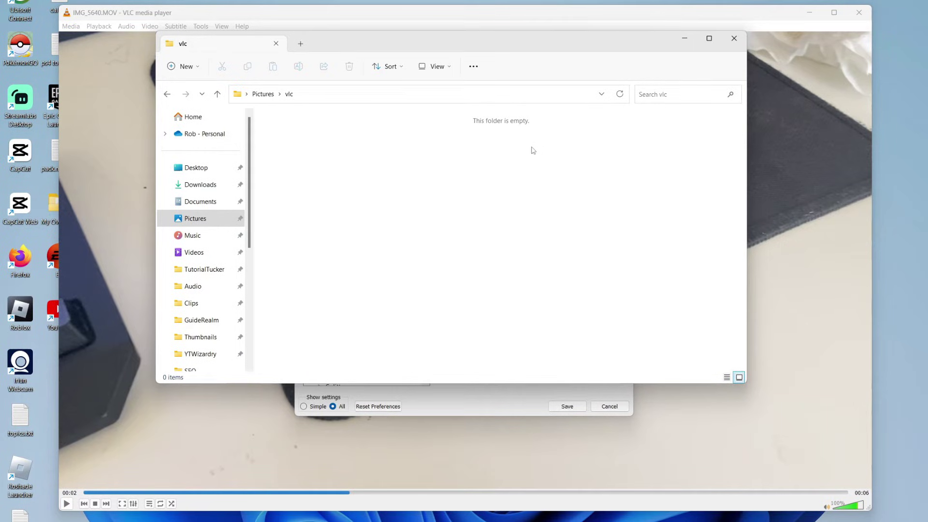
Copy the path of the vlc folder in Pictures and paste it as the Scene filter's directory path prefix
left_click(309, 95)
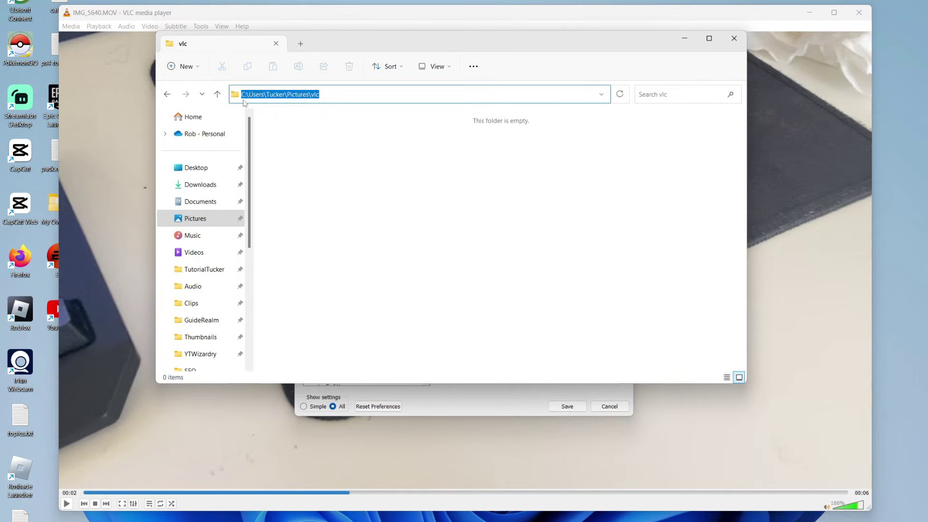
right_click(272, 95)
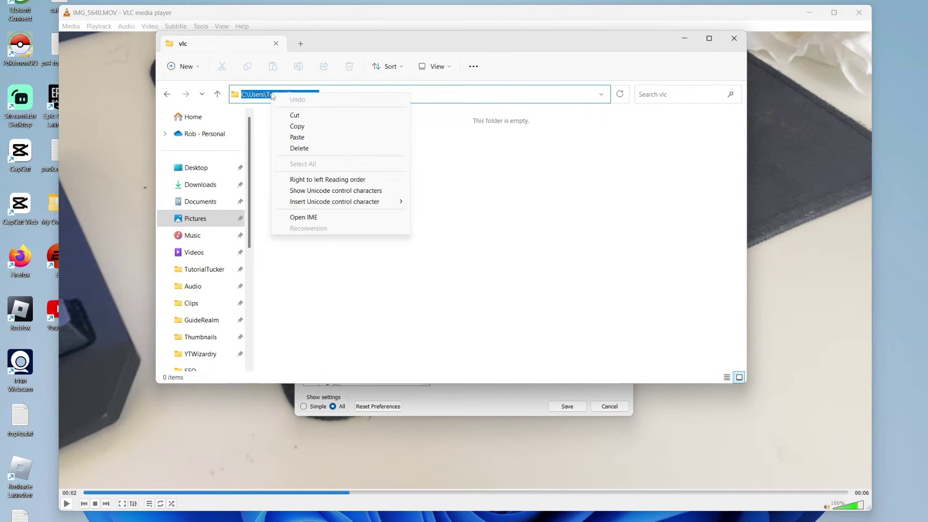
left_click(297, 126)
left_click(685, 38)
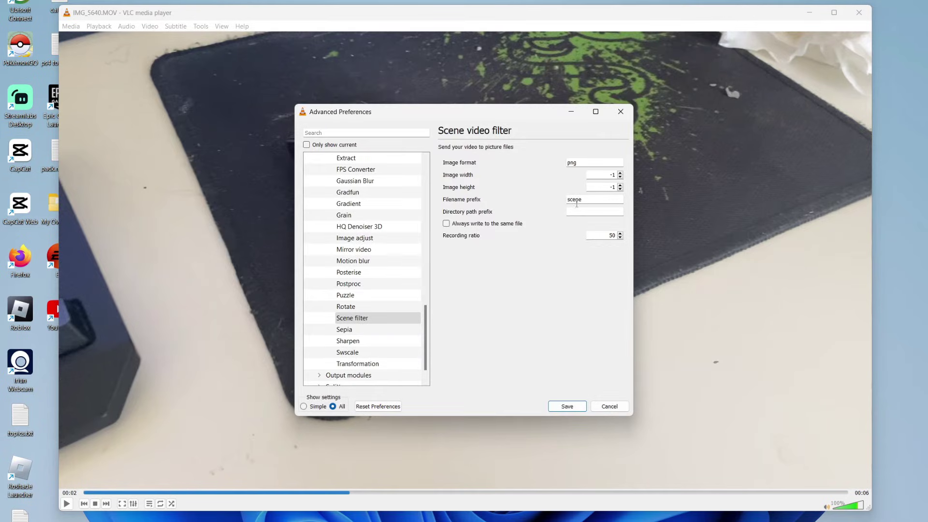
left_click(572, 211)
right_click(572, 211)
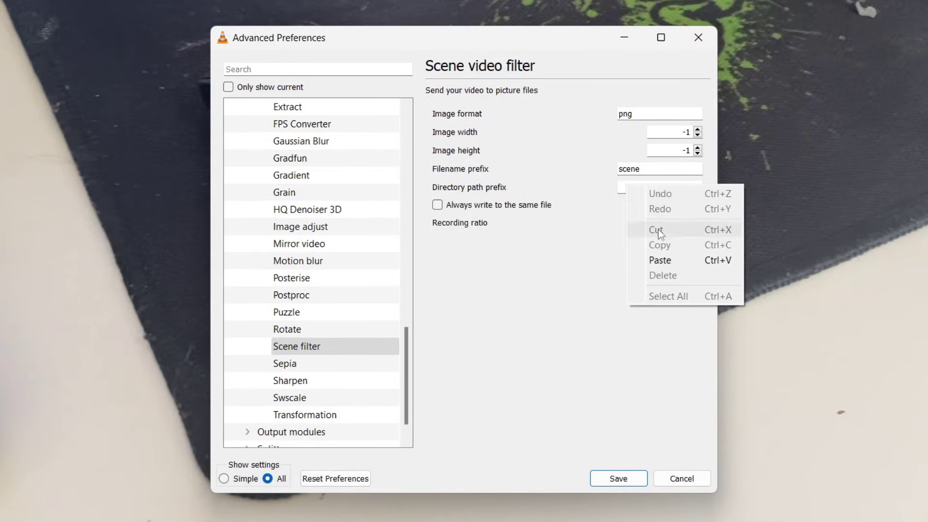
left_click(661, 260)
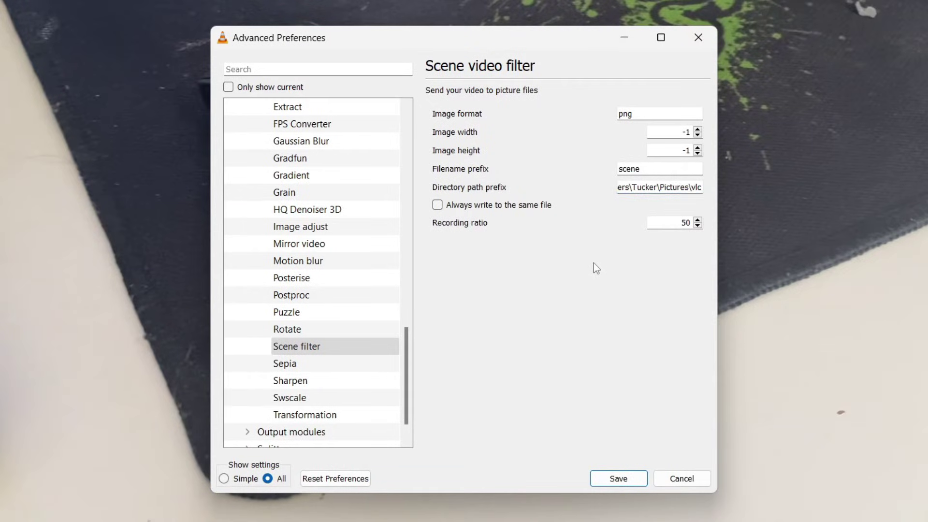
Set the Scene filter's recording ratio to 30
mouse_move(483, 231)
left_click_drag(677, 222, 718, 226)
type("30")
Enable the Scene video filter in the Video filters list and save the preferences
scroll(339, 250, "up", 5)
scroll(339, 249, "up", 3)
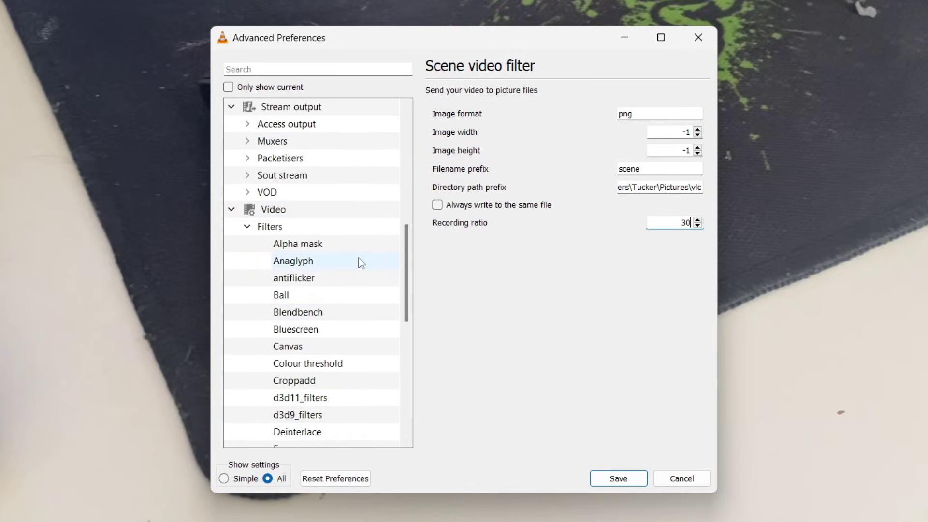
left_click(273, 279)
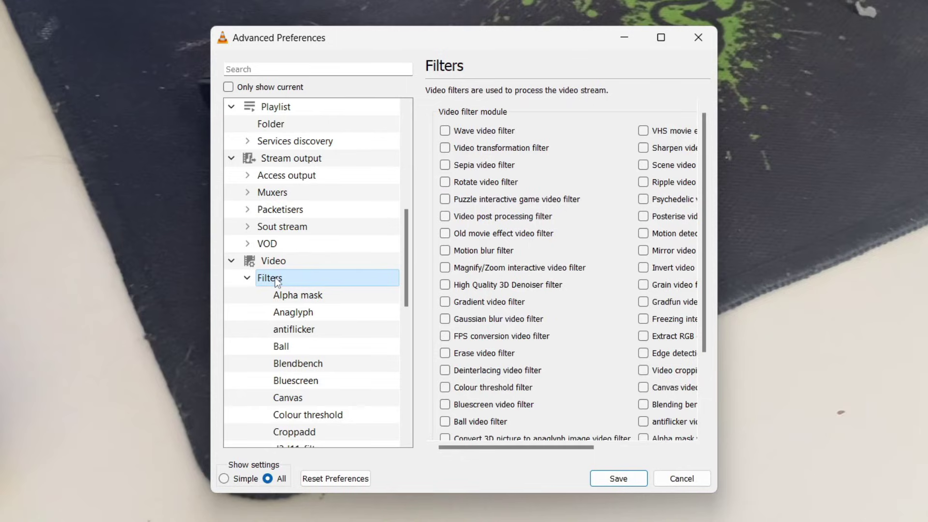
scroll(277, 283, "down", 3)
left_click_drag(532, 449, 624, 449)
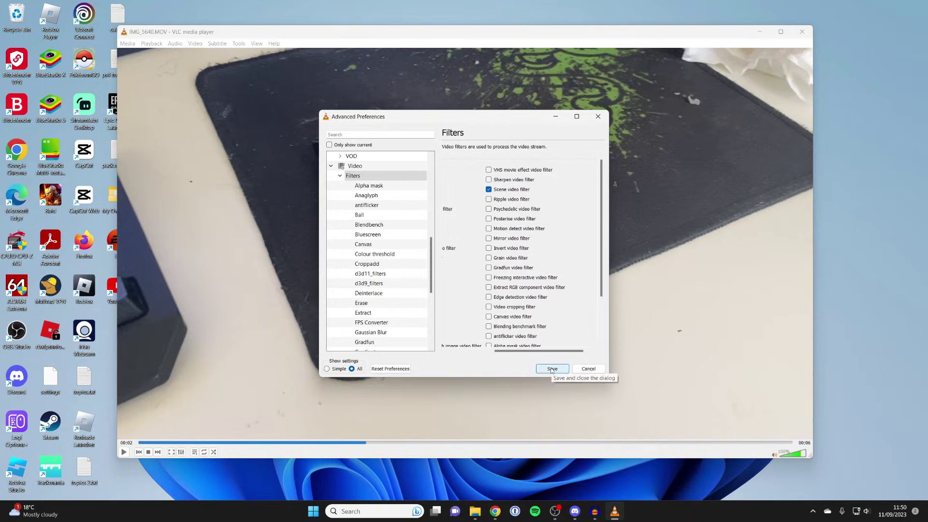
left_click(618, 480)
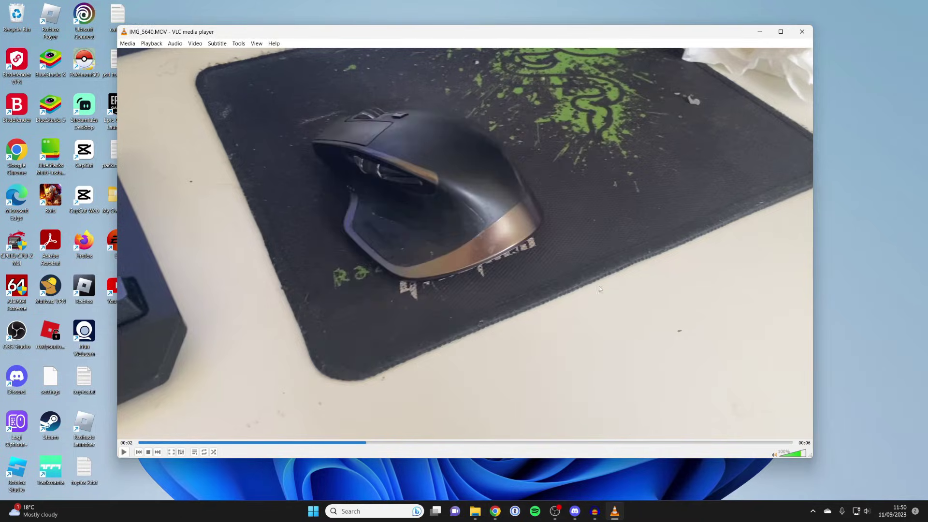
Close VLC media player and launch it again from the Windows search
left_click(803, 32)
left_click(695, 54)
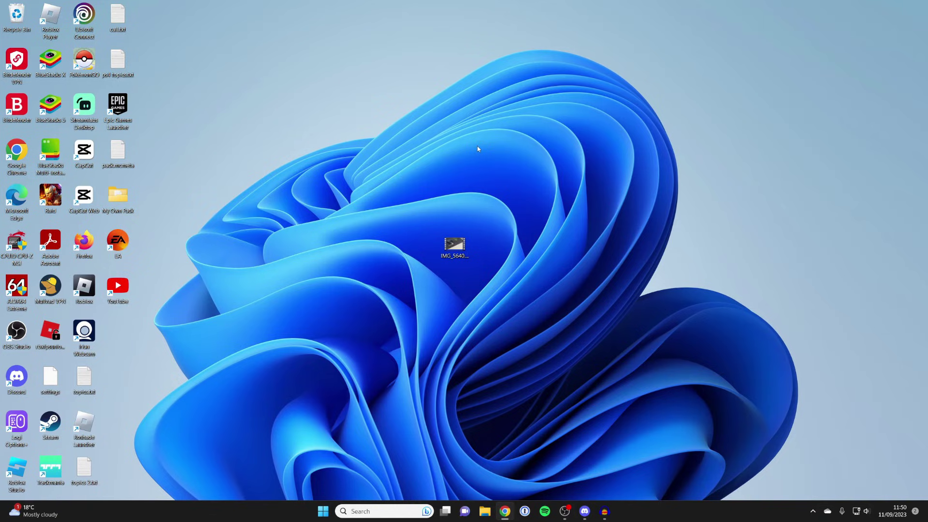
left_click(367, 511)
type("vlc")
key("Return")
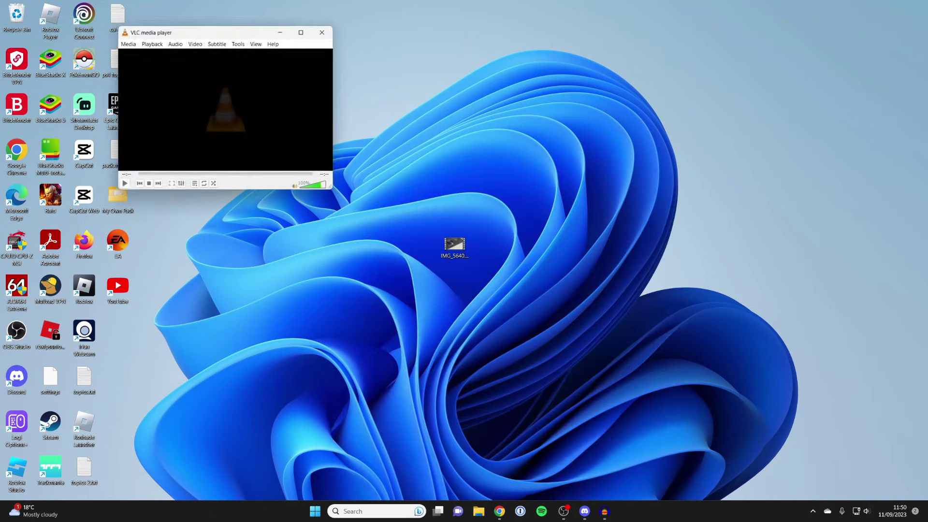
Open IMG_5640.MOV from the Desktop, play it through, and view the extracted frames in the vlc folder
left_click_drag(160, 37, 380, 156)
left_click(346, 166)
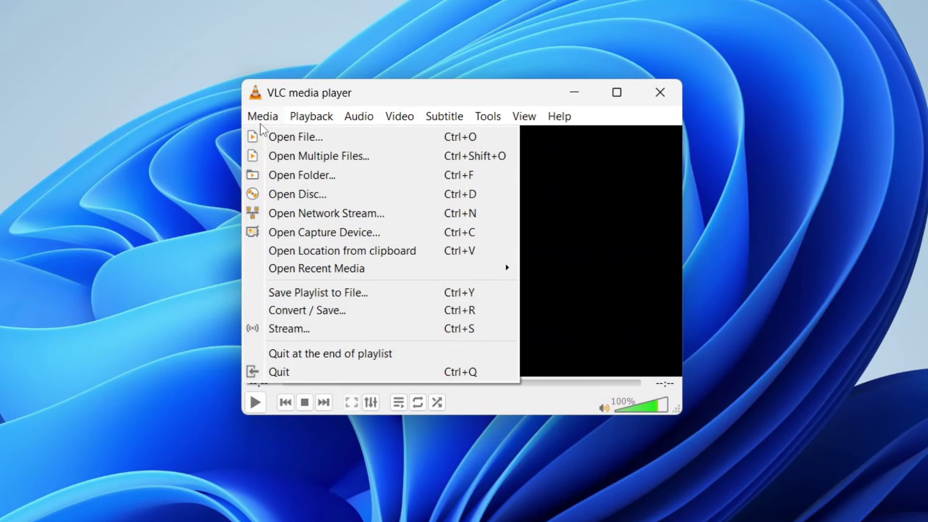
left_click(359, 174)
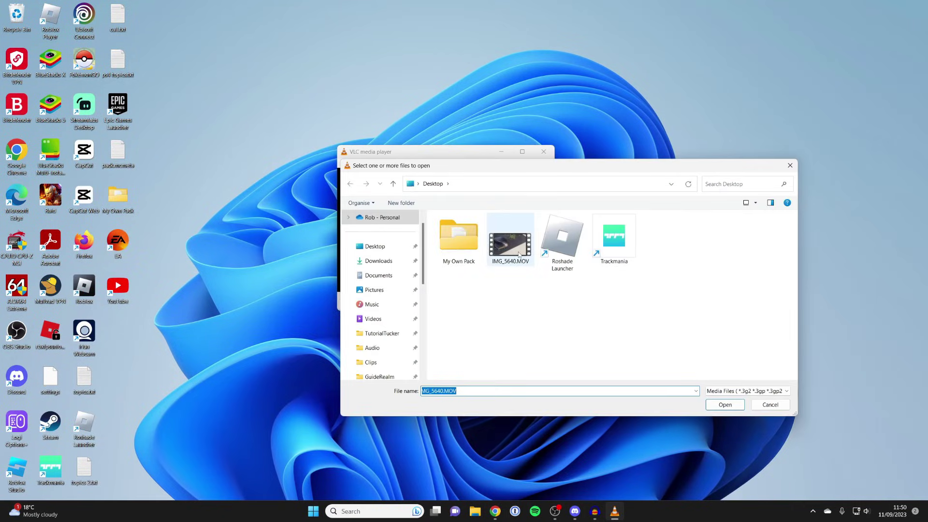
double_click(519, 255)
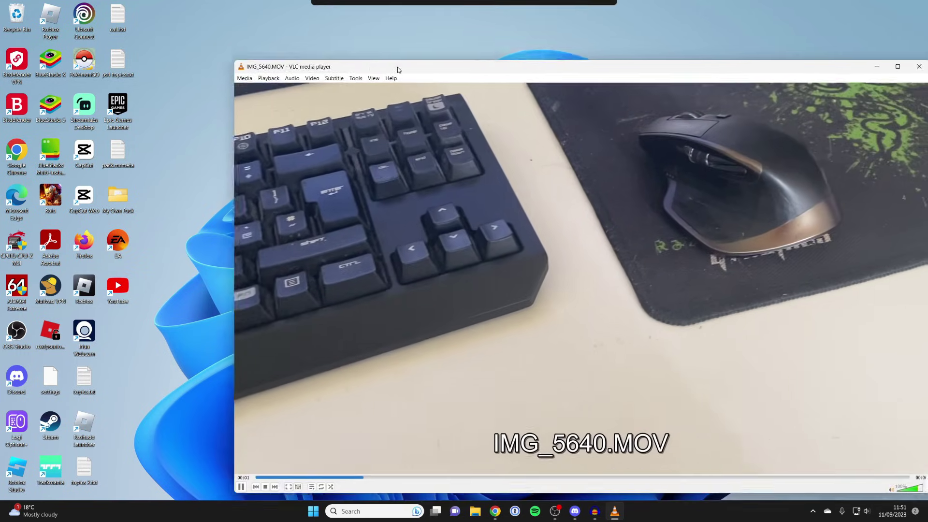
left_click_drag(398, 67, 266, 29)
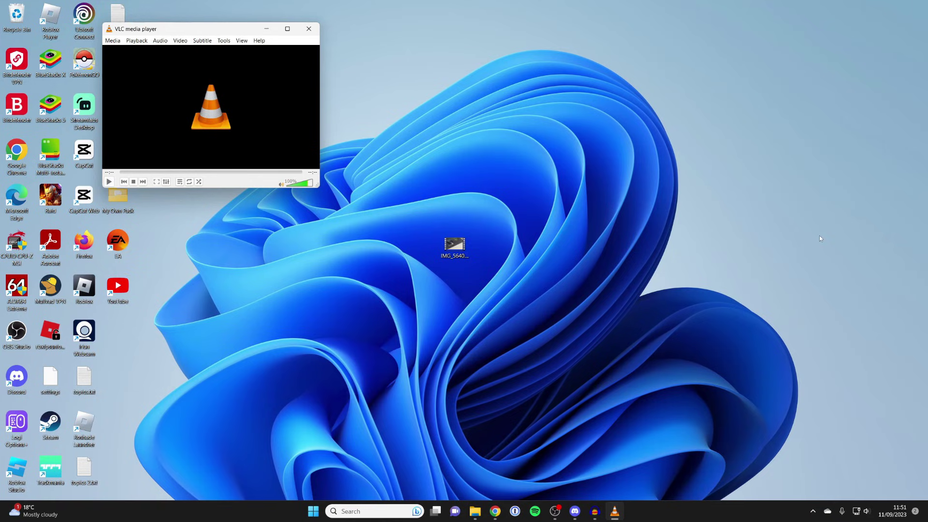
left_click(484, 511)
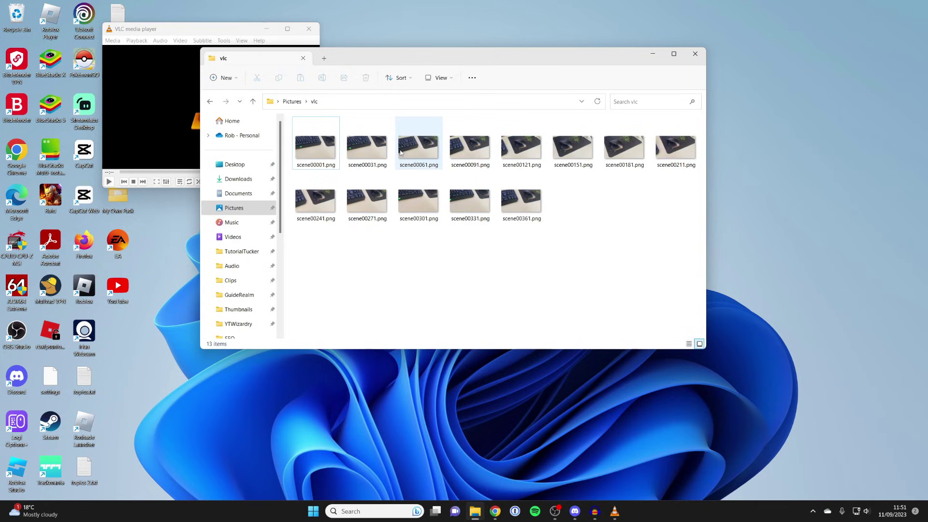
mouse_move(401, 153)
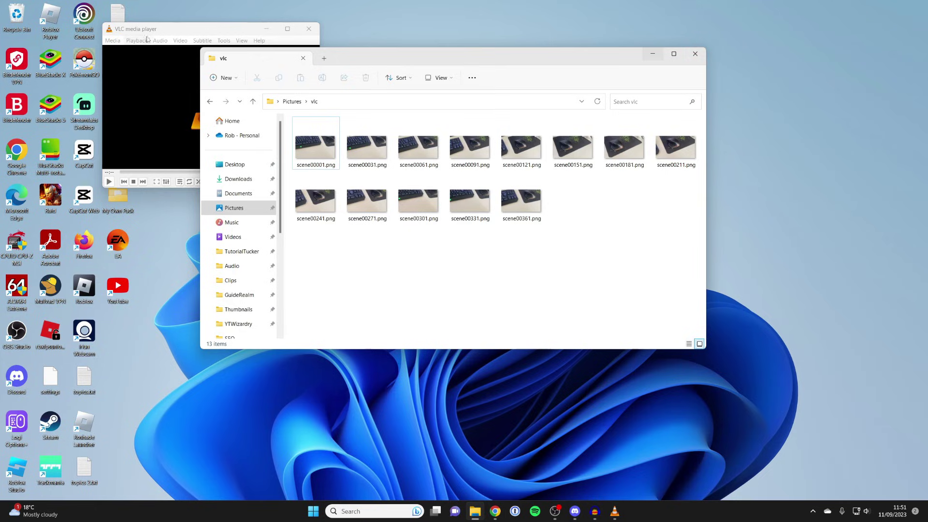
Disable the Scene video filter in VLC's advanced Video filters settings and save the preferences
left_click_drag(135, 33, 375, 102)
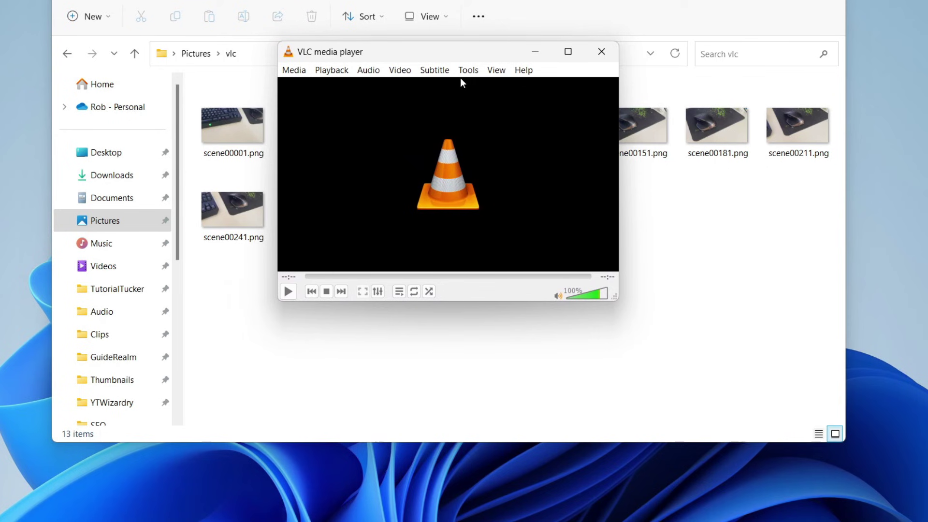
left_click(468, 72)
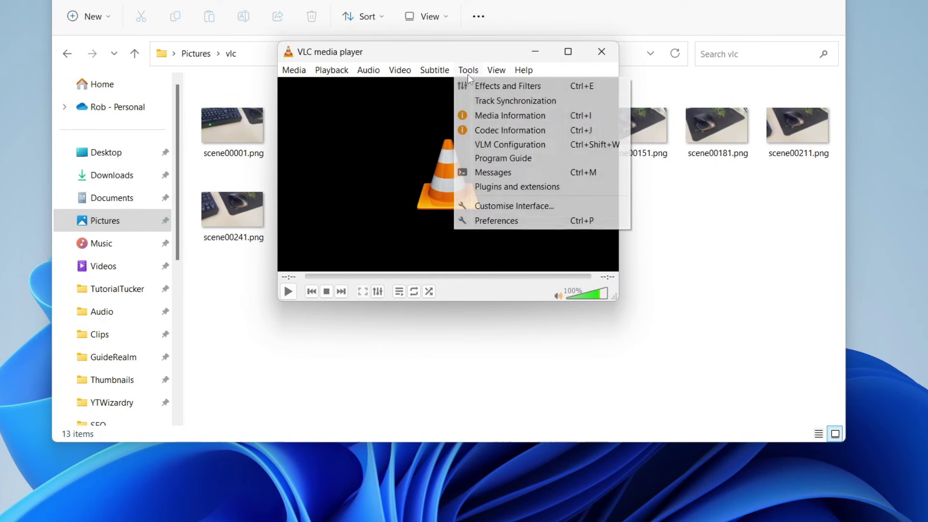
left_click(520, 222)
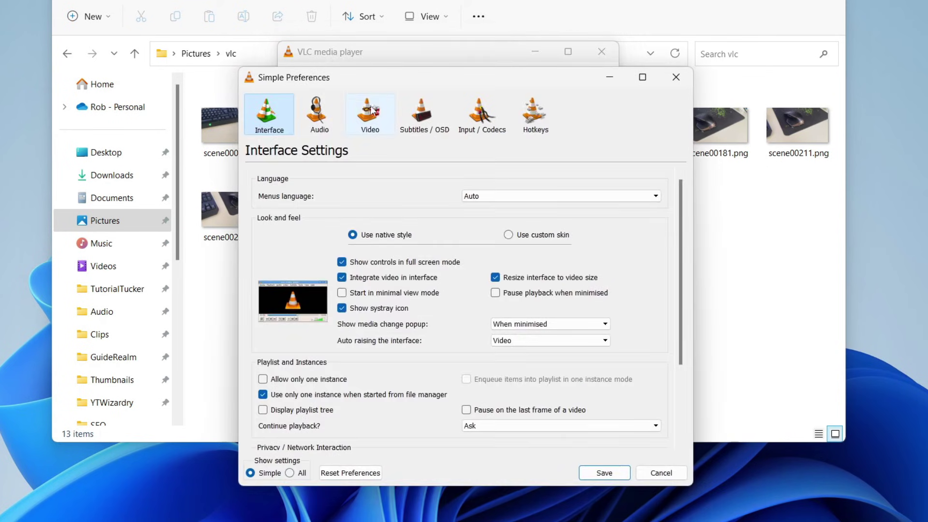
left_click(292, 474)
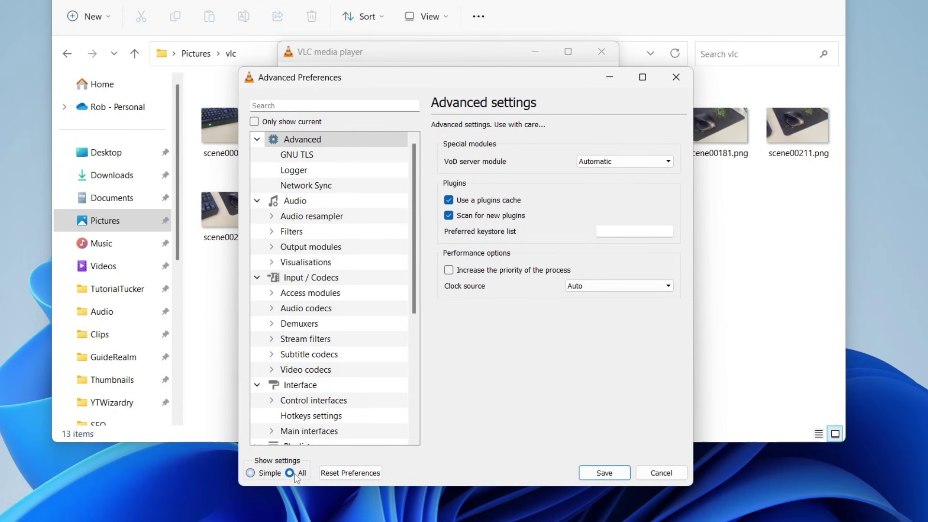
scroll(300, 361, "down", 5)
left_click(304, 370)
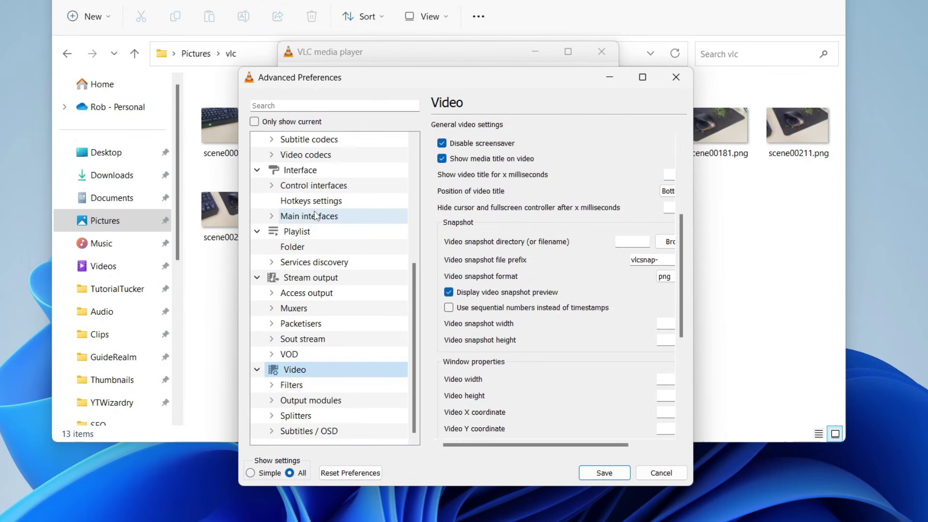
left_click(308, 386)
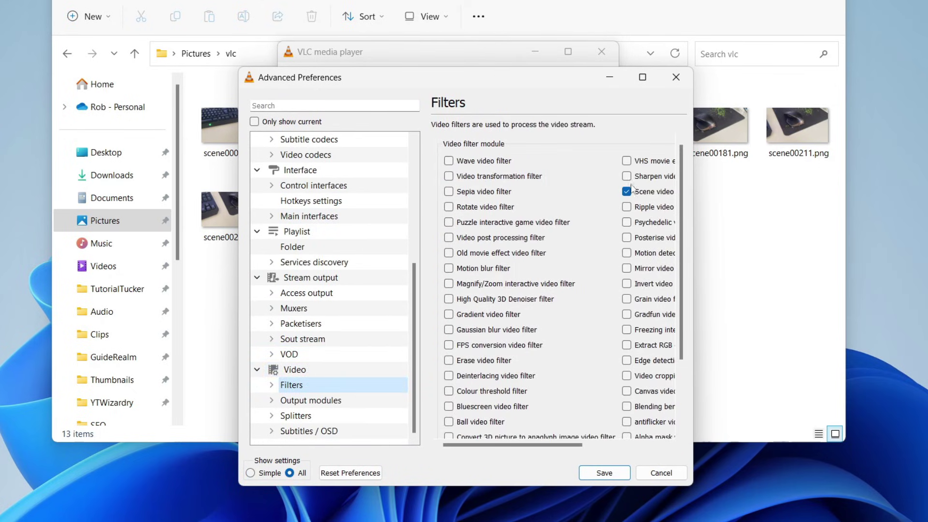
left_click(604, 472)
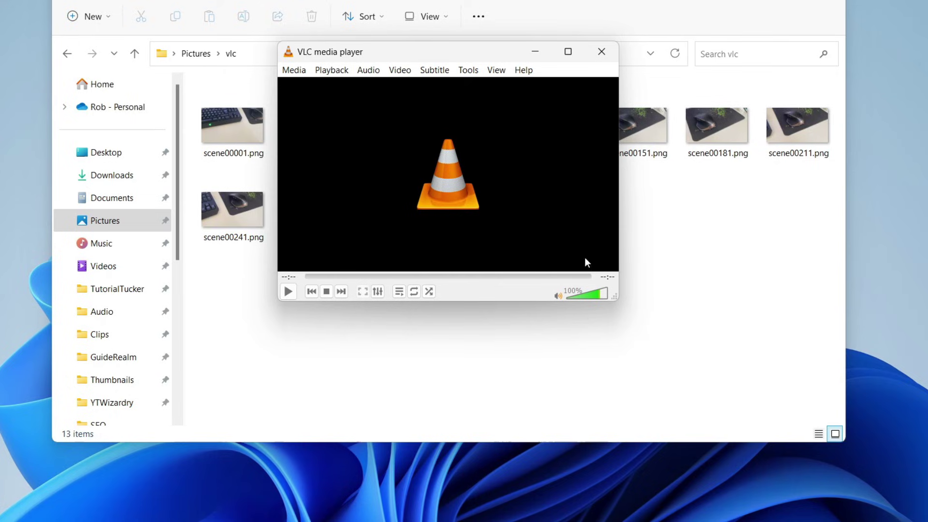
Close VLC media player and open the extracted frame scene00121.png from the vlc folder
left_click(602, 46)
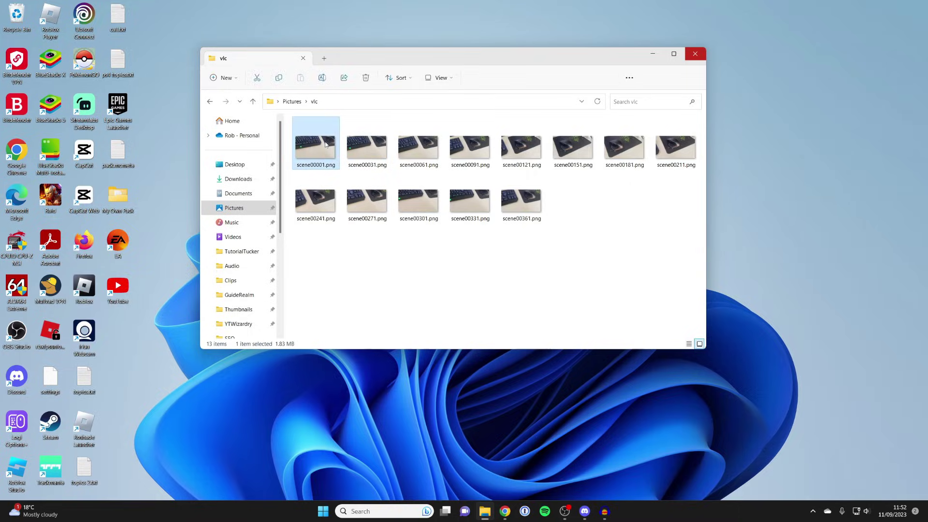
double_click(557, 125)
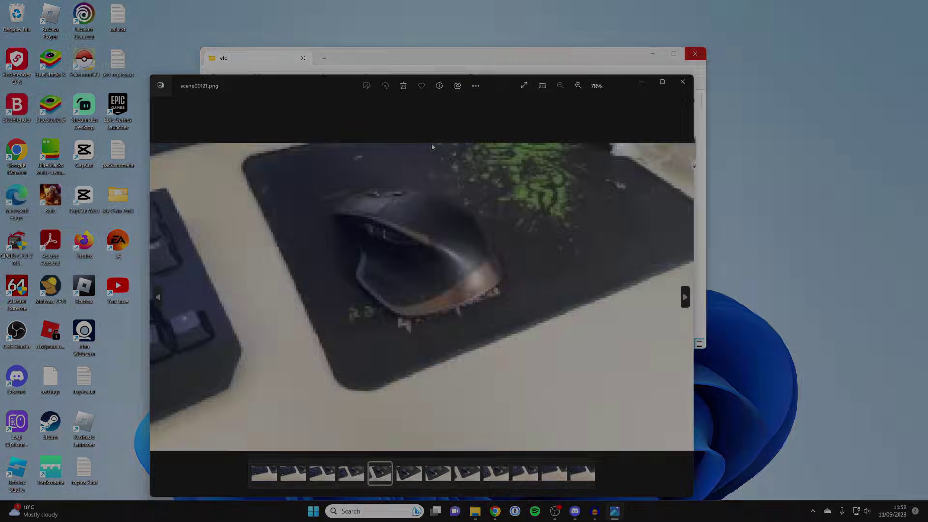